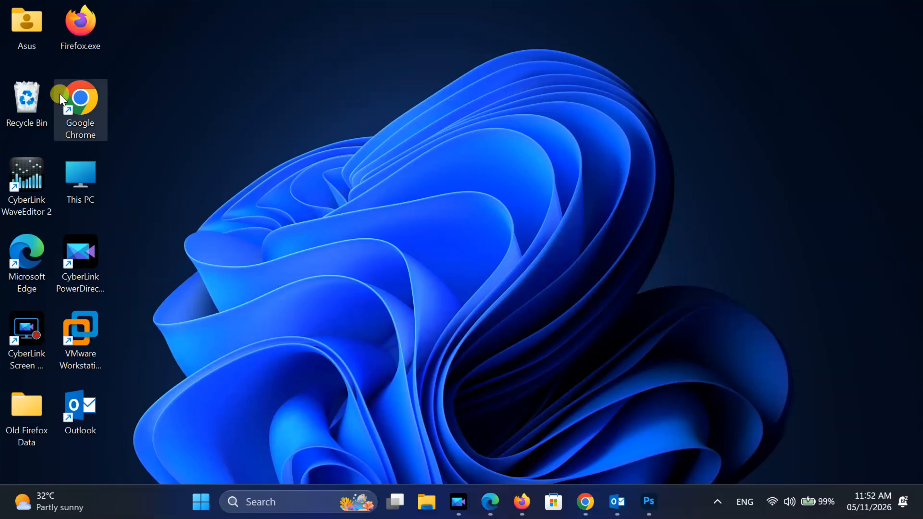
pyautogui.doubleClick(85, 100)
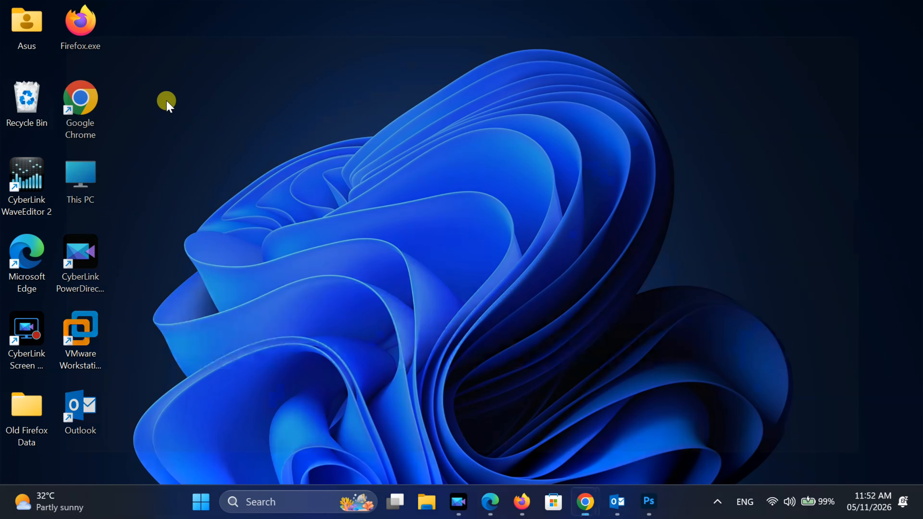
pyautogui.write('htt')
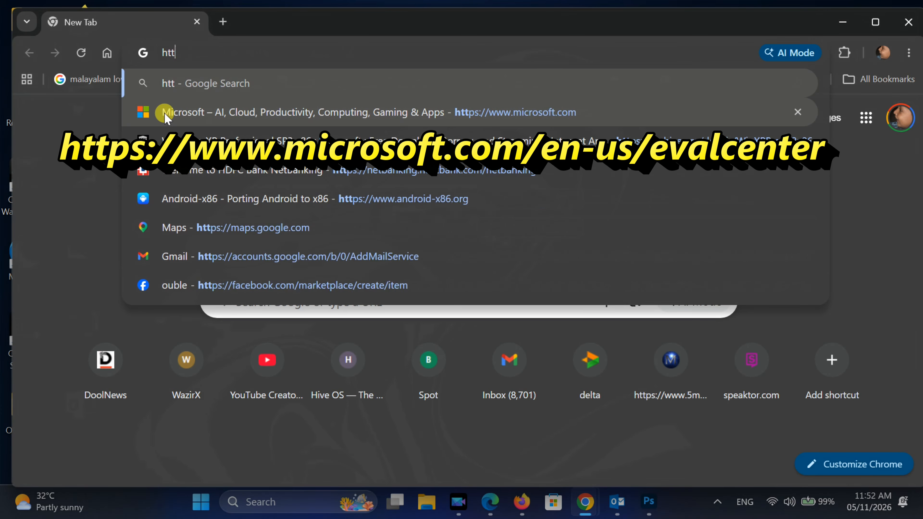
pyautogui.write('ps://www.mic')
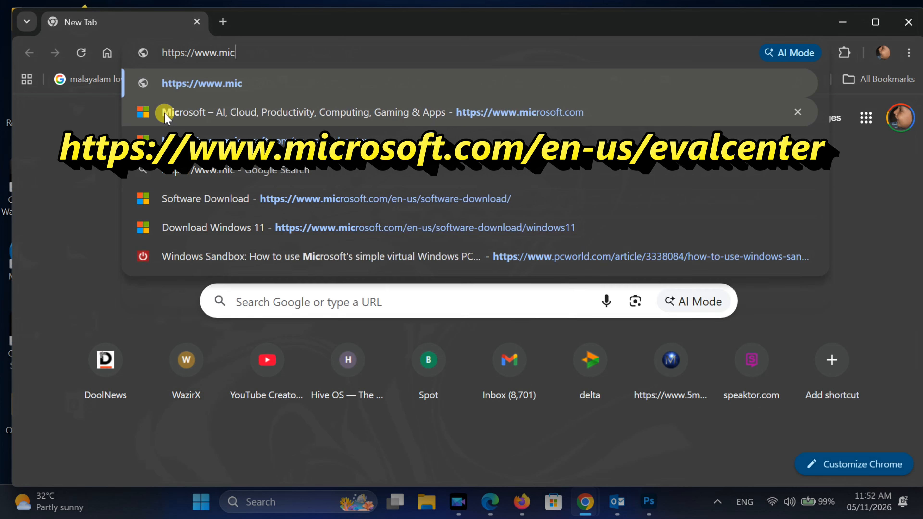
pyautogui.write('rosoft.com/e')
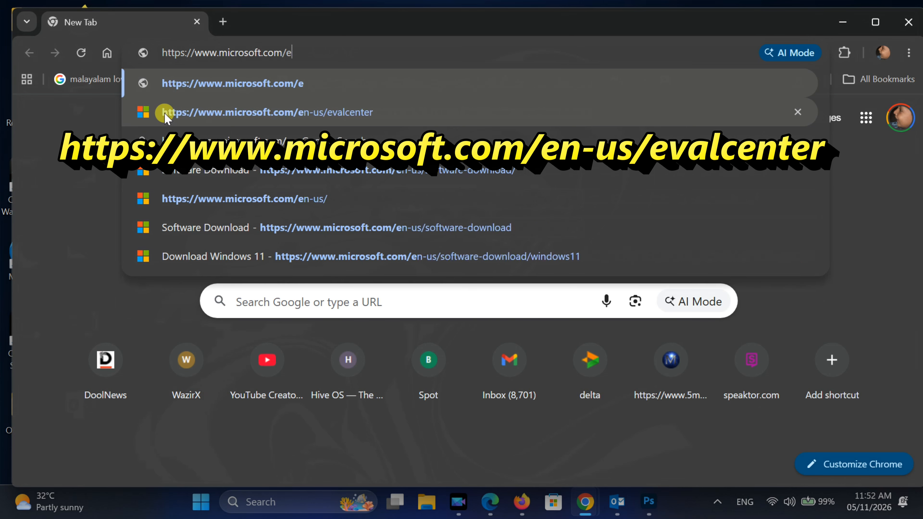
pyautogui.write('n-us/evalcenter')
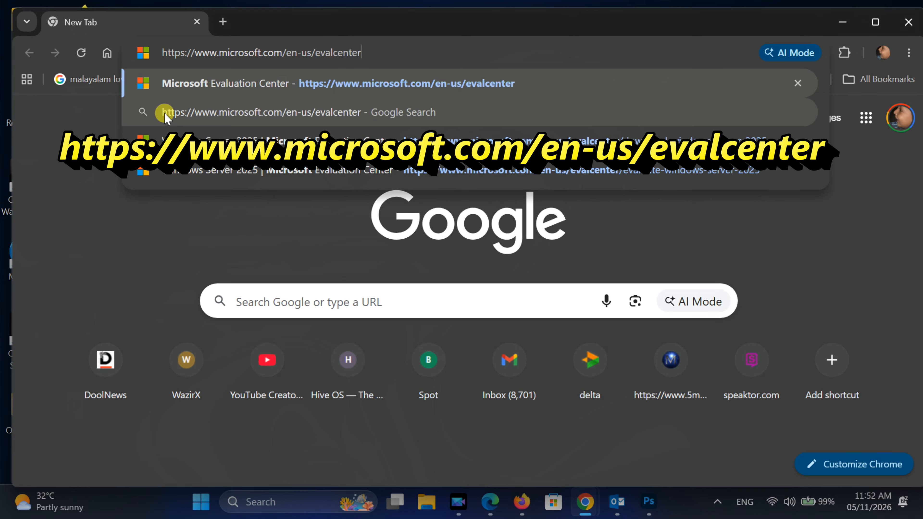
pyautogui.press('Return')
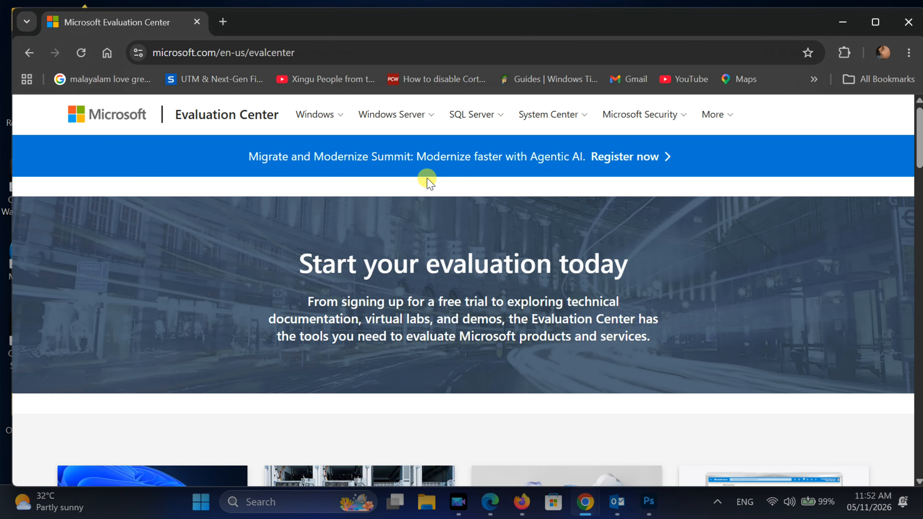
# Find the Windows Server 2025 offer on the Evaluation Center page and open its evaluation page
pyautogui.scroll(-5, 422, 178)
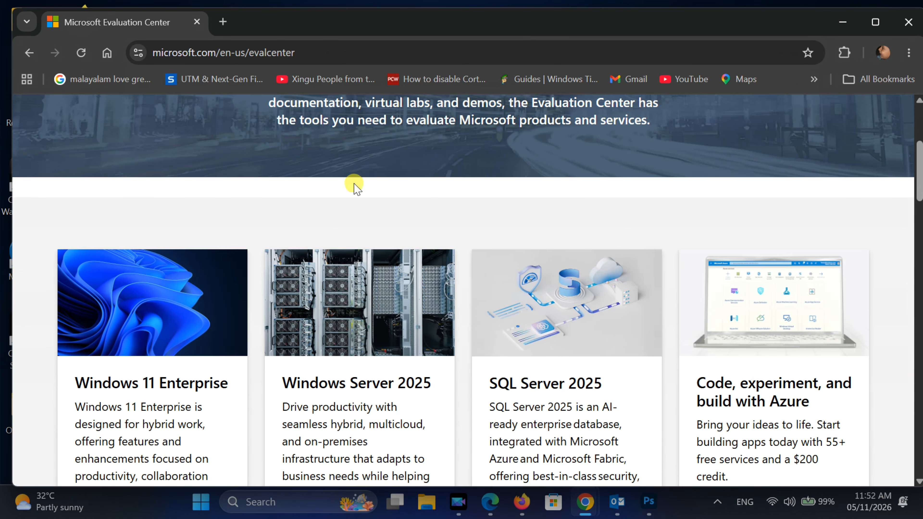
pyautogui.scroll(-2, 354, 181)
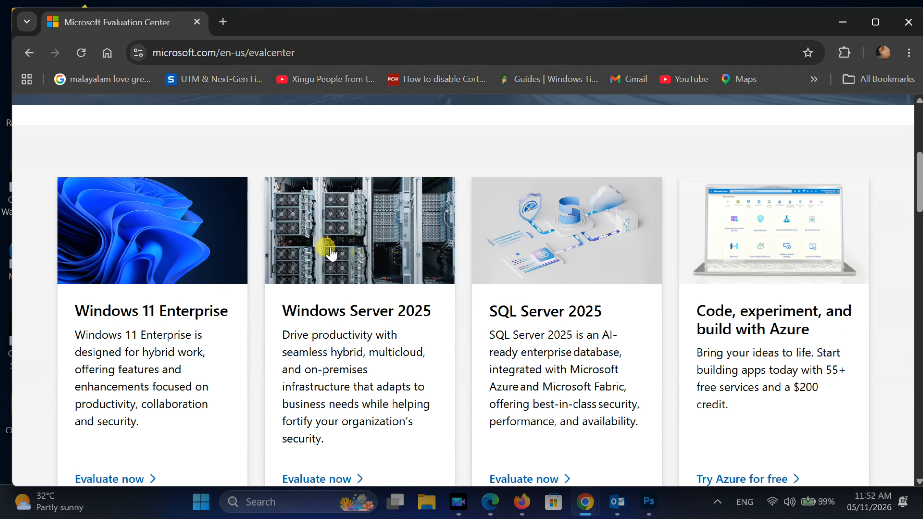
pyautogui.scroll(-1, 329, 247)
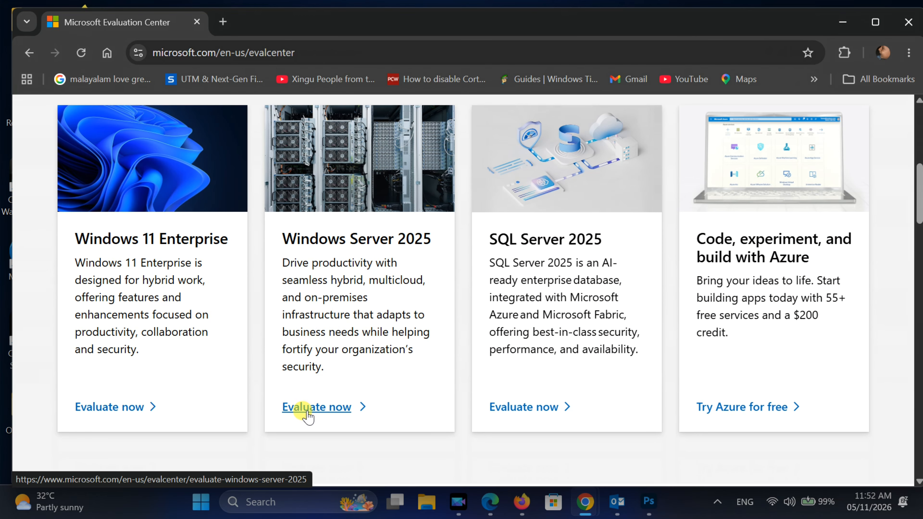
pyautogui.click(332, 412)
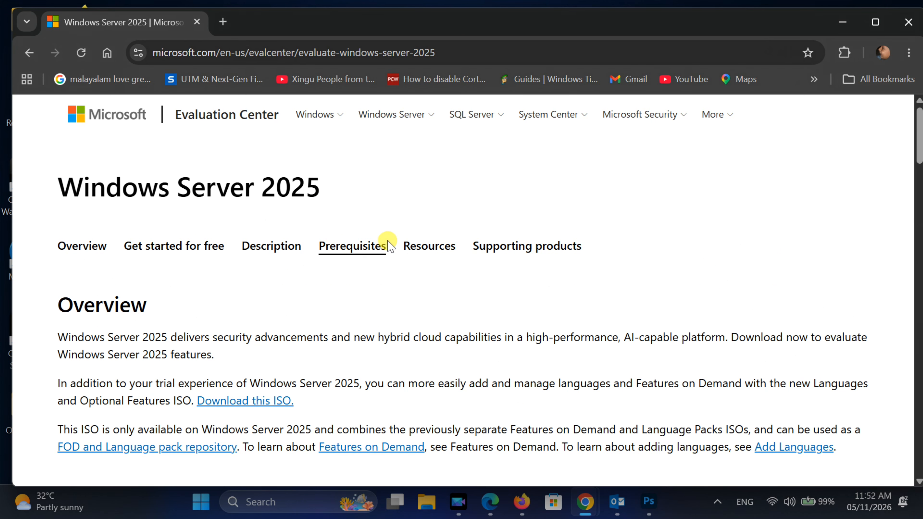
# Open the free trial registration page for downloading Windows Server 2025
pyautogui.scroll(-5, 436, 249)
pyautogui.scroll(-2, 440, 251)
pyautogui.click(97, 322)
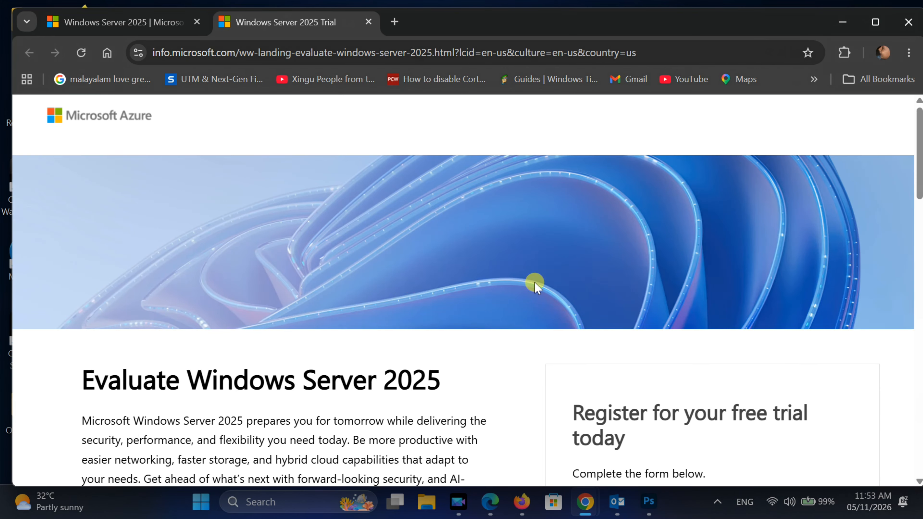
# Fill in the first name, last name and email of the trial registration form from a saved autofill entry
pyautogui.scroll(-4, 534, 282)
pyautogui.scroll(-2, 534, 283)
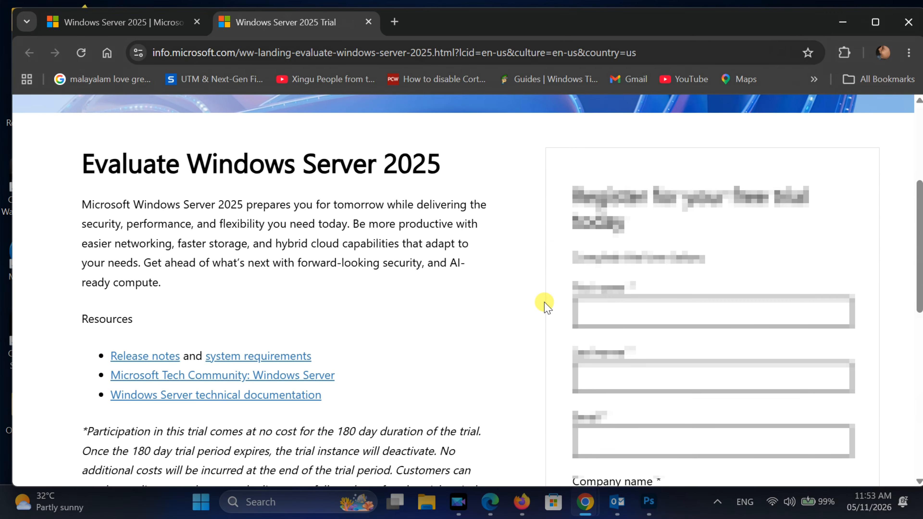
pyautogui.scroll(-2, 545, 305)
pyautogui.click(583, 233)
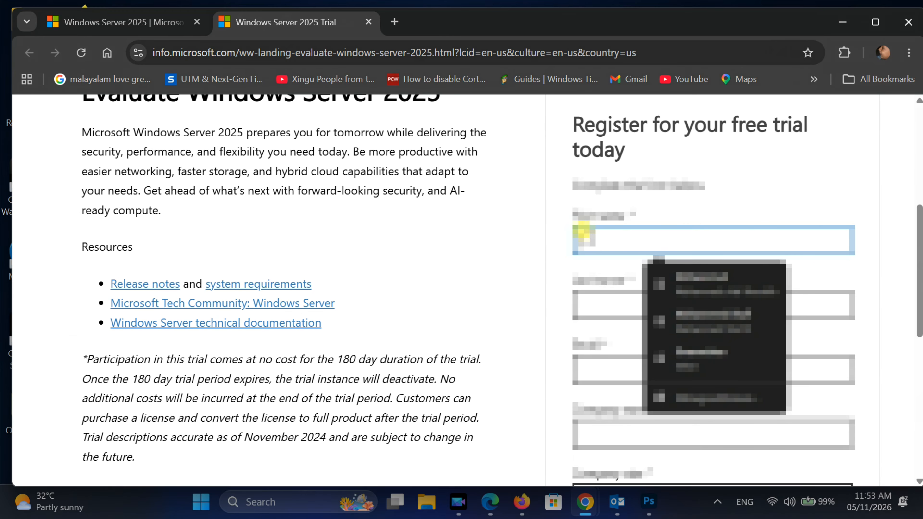
pyautogui.click(665, 284)
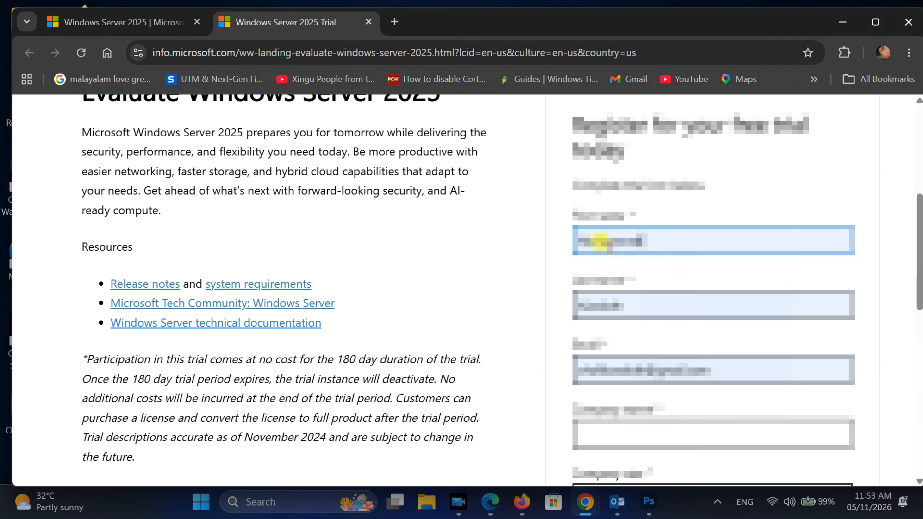
# Fill in the company name, company size and job title in the trial registration form
pyautogui.scroll(-4, 607, 252)
pyautogui.click(600, 285)
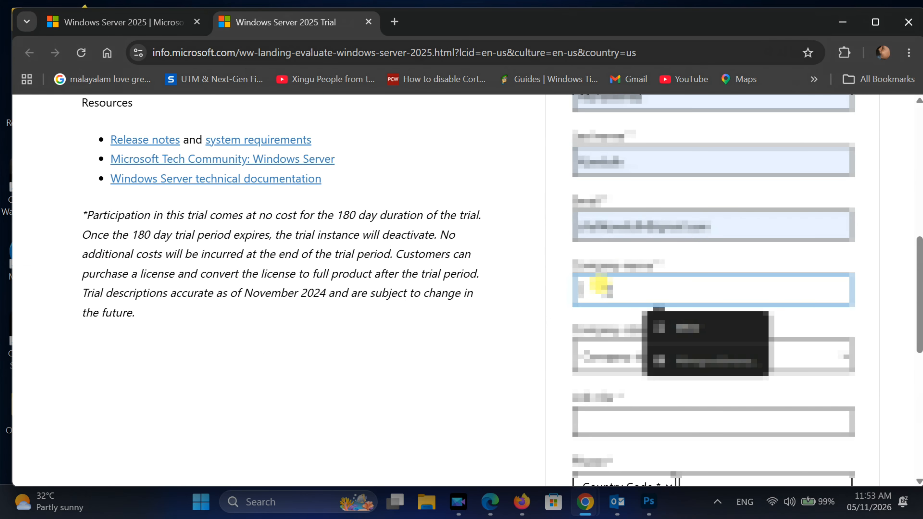
pyautogui.write('xyzx')
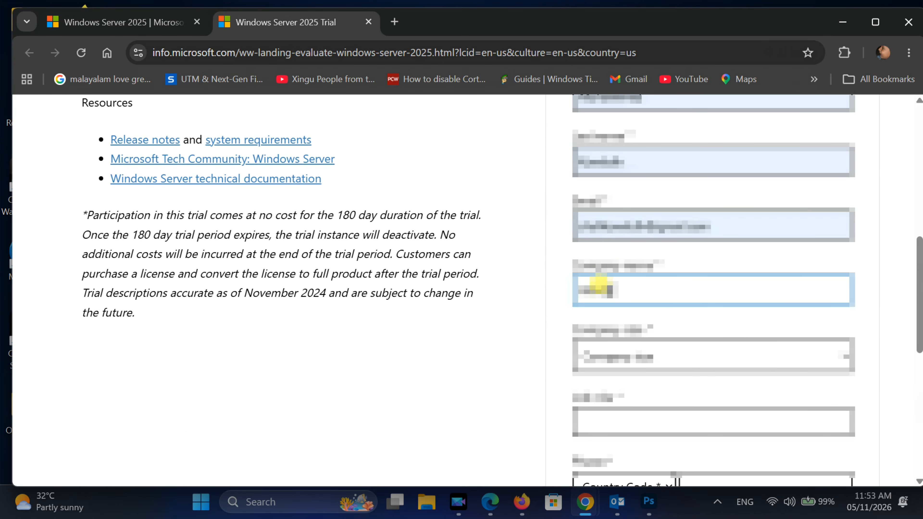
pyautogui.click(613, 357)
pyautogui.click(592, 202)
pyautogui.scroll(-2, 578, 337)
pyautogui.click(579, 344)
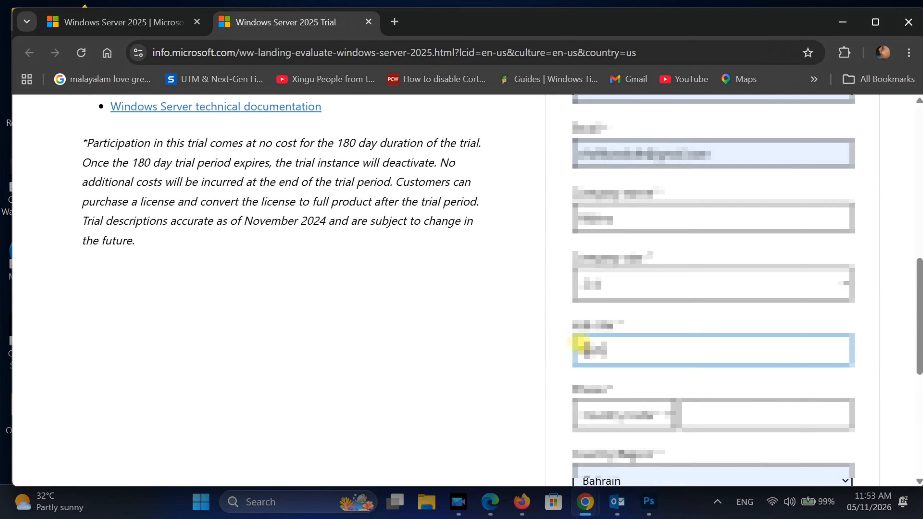
# Choose the Bahrain country code and enter the contact's phone number in the registration form
pyautogui.click(617, 414)
pyautogui.scroll(-3, 627, 217)
pyautogui.scroll(-20, 626, 218)
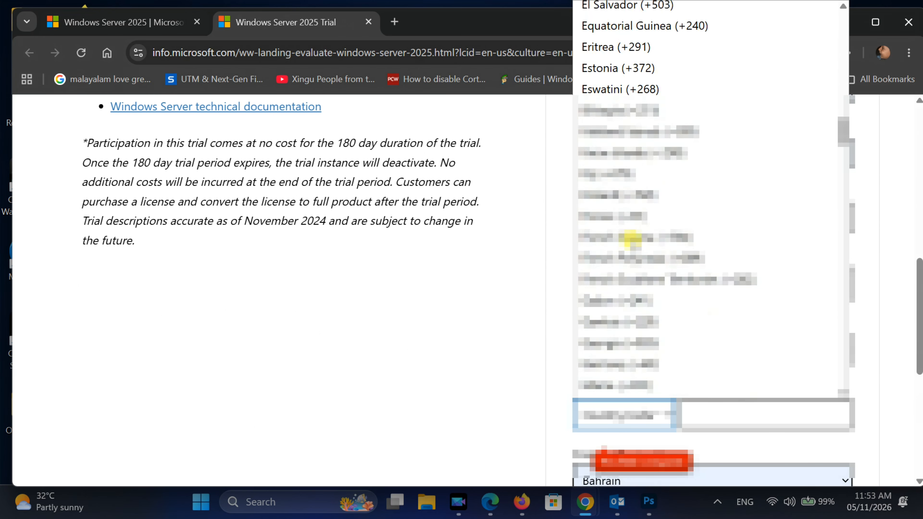
pyautogui.scroll(-5, 630, 238)
pyautogui.scroll(20, 628, 240)
pyautogui.scroll(-4, 628, 241)
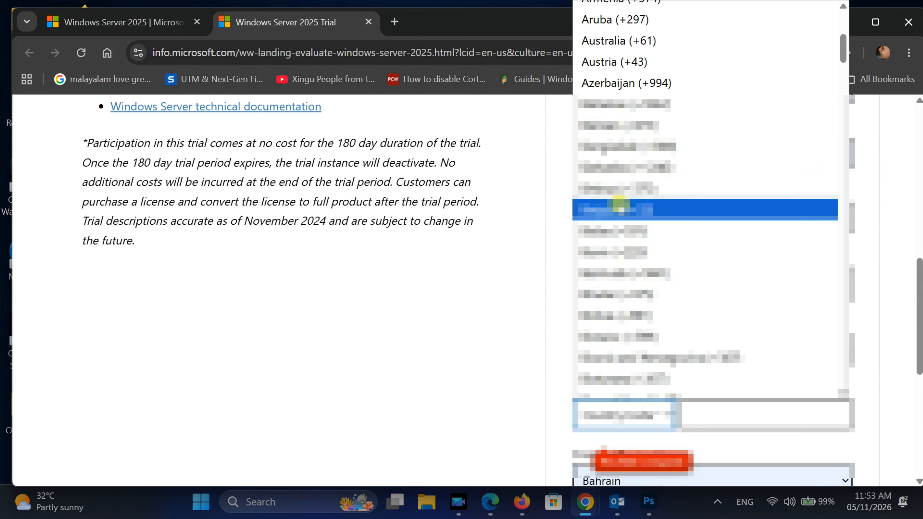
pyautogui.click(610, 186)
pyautogui.click(696, 404)
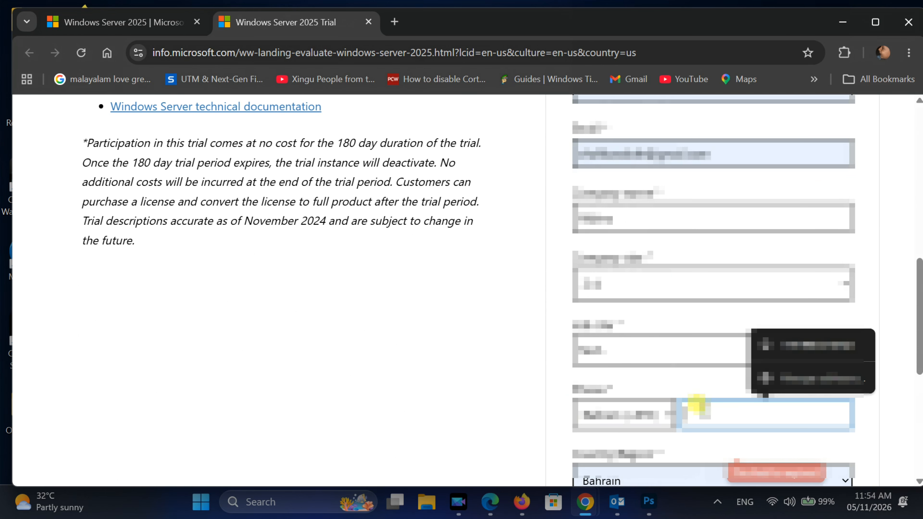
pyautogui.write('333')
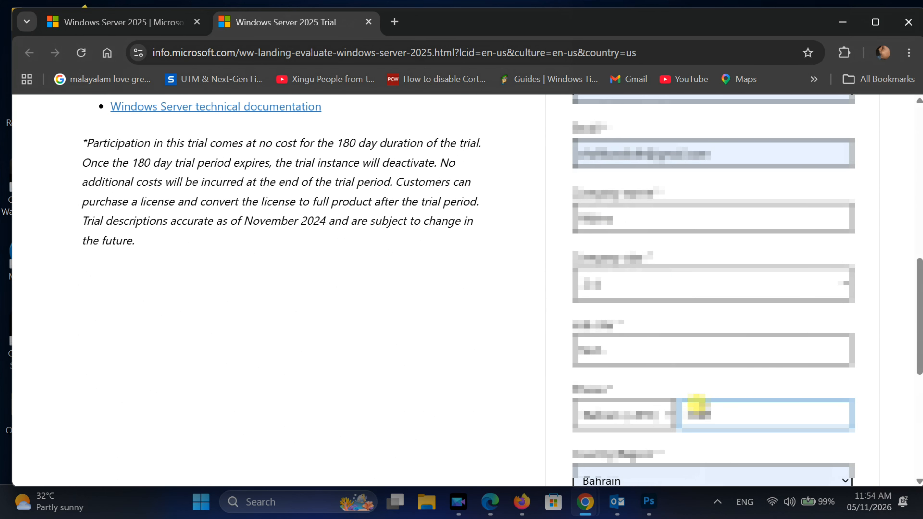
pyautogui.write('33')
# Toggle the consent for Microsoft information, tips and offers, and submit the form to reach the Windows Server 2025 downloads
pyautogui.scroll(-8, 552, 402)
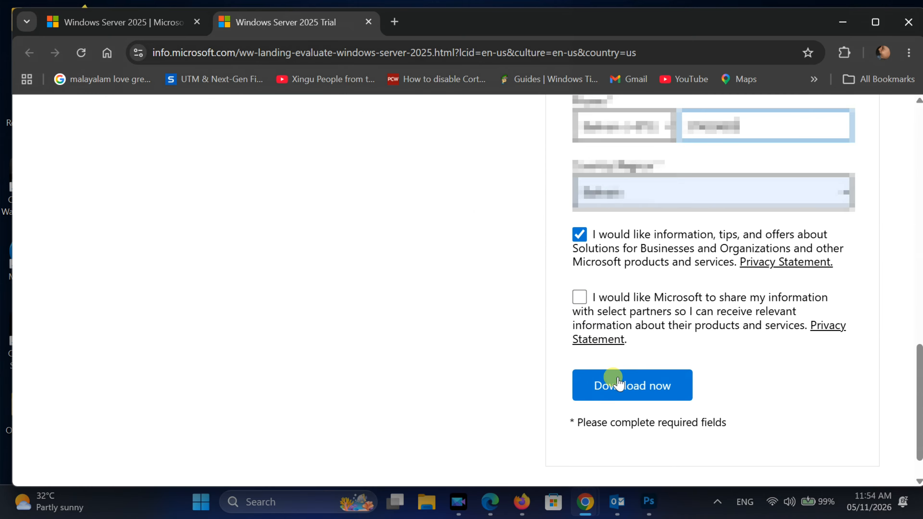
pyautogui.click(618, 383)
pyautogui.click(579, 235)
pyautogui.click(639, 385)
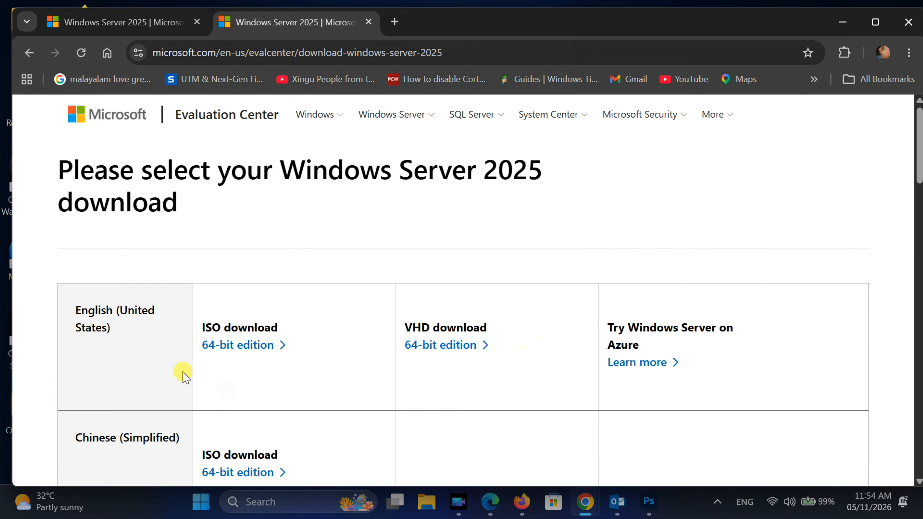
# Download the English (United States) 64-bit ISO of Windows Server 2025 and check its progress in the recent downloads
pyautogui.scroll(-6, 110, 326)
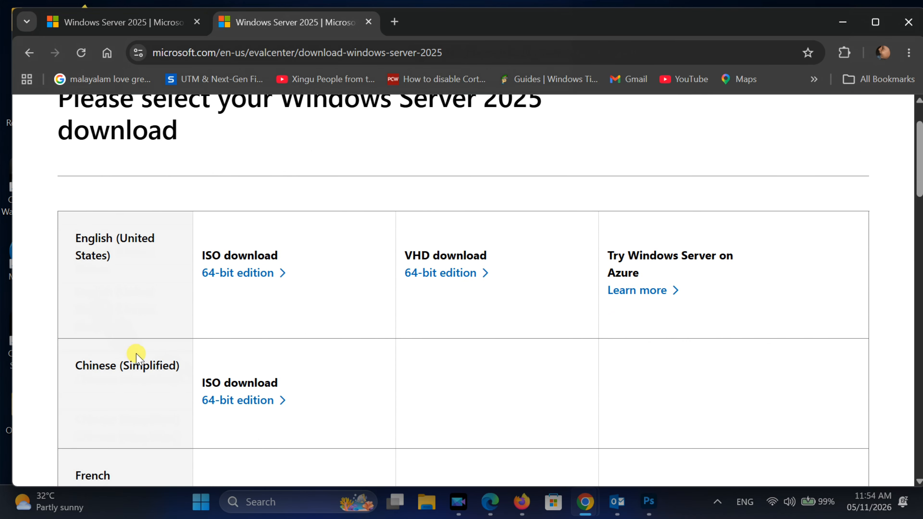
pyautogui.scroll(-8, 164, 431)
pyautogui.scroll(15, 164, 430)
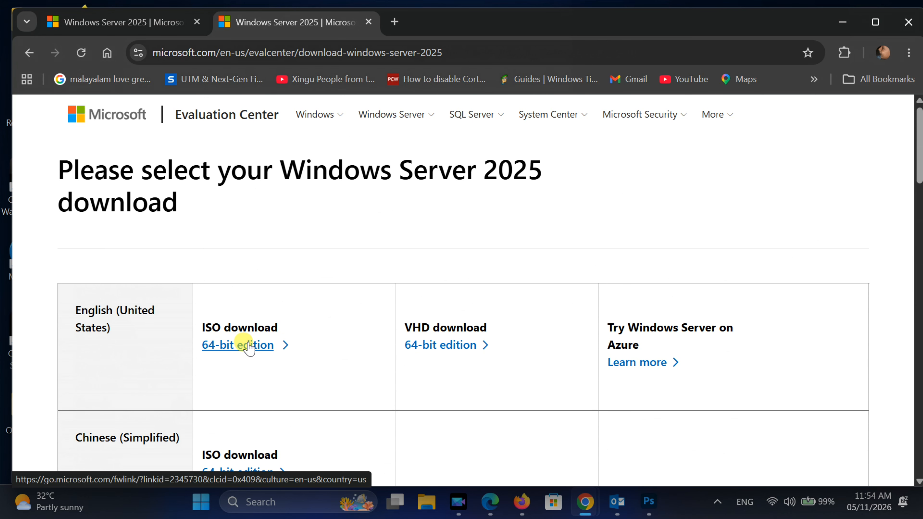
pyautogui.click(248, 344)
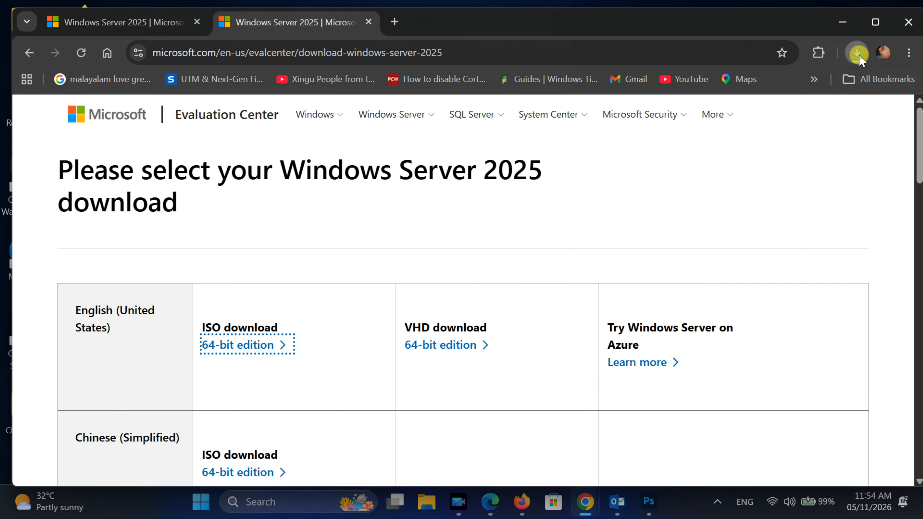
pyautogui.click(849, 57)
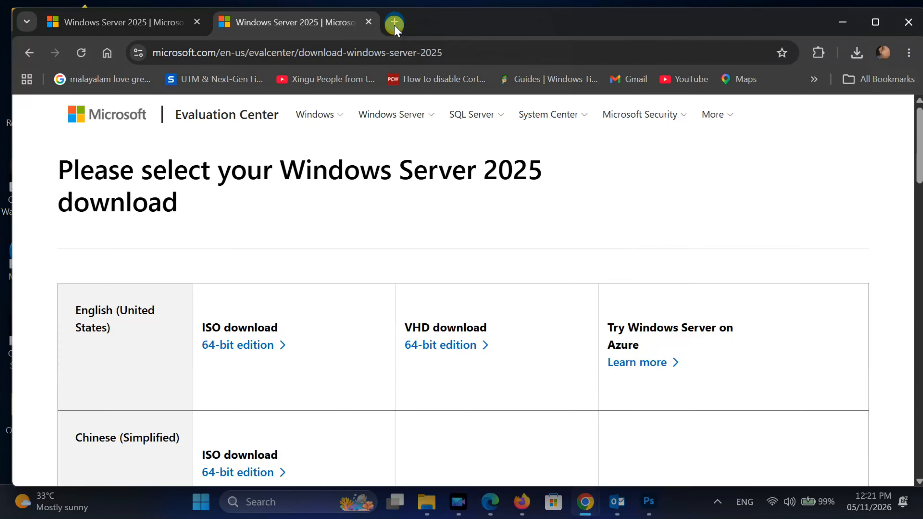
# Open the Rufus website at rufus.ie in a new browser tab
pyautogui.click(394, 21)
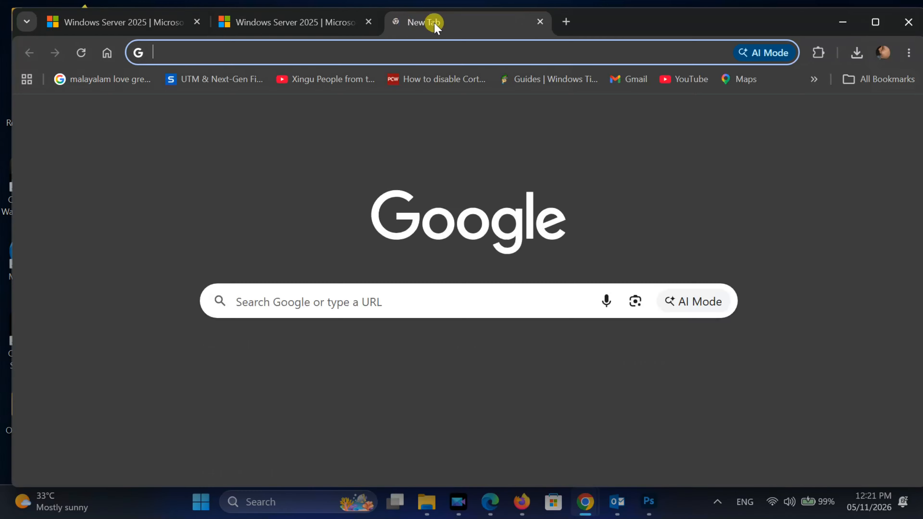
pyautogui.write('rufus')
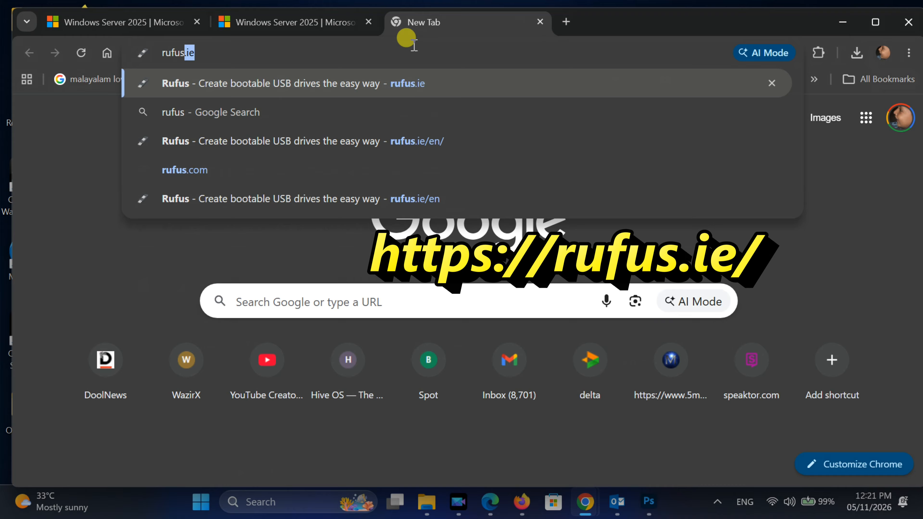
pyautogui.write('.ie')
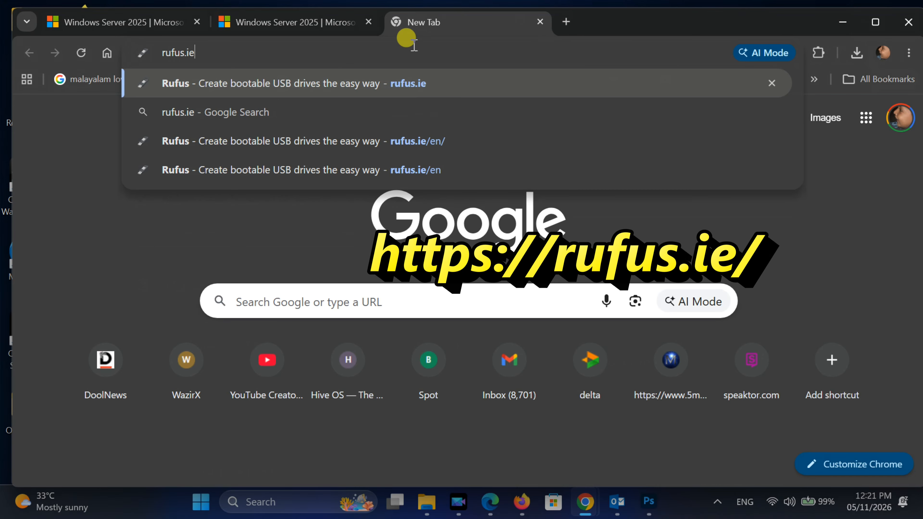
pyautogui.press('Return')
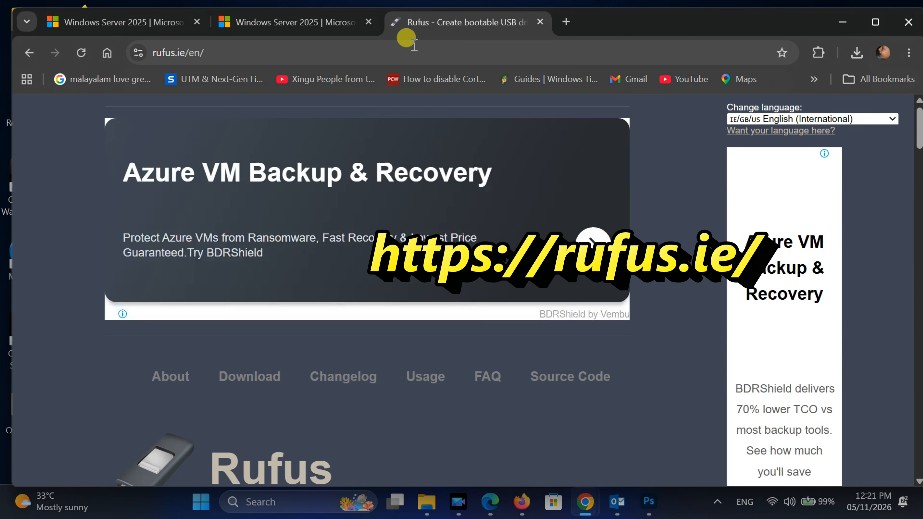
# Download the standard Windows x64 release rufus-4.14.exe from the latest releases
pyautogui.scroll(-15, 312, 251)
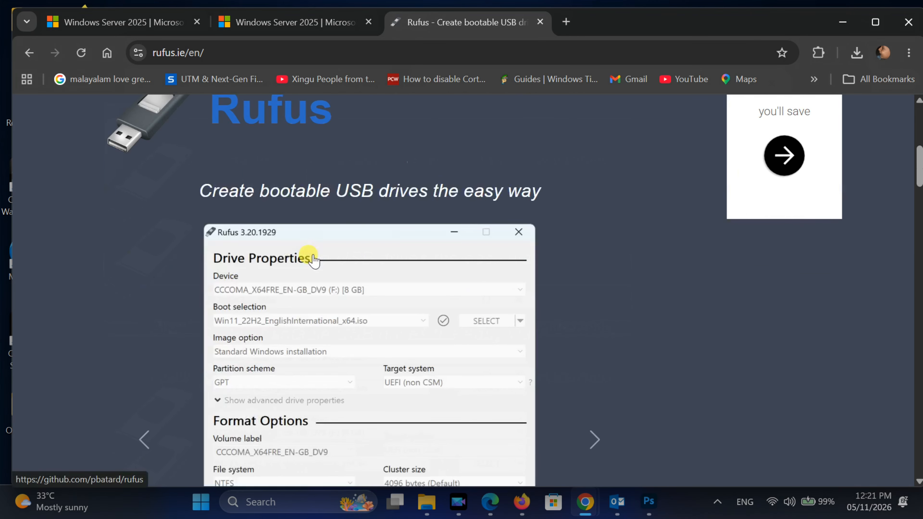
pyautogui.scroll(-13, 313, 258)
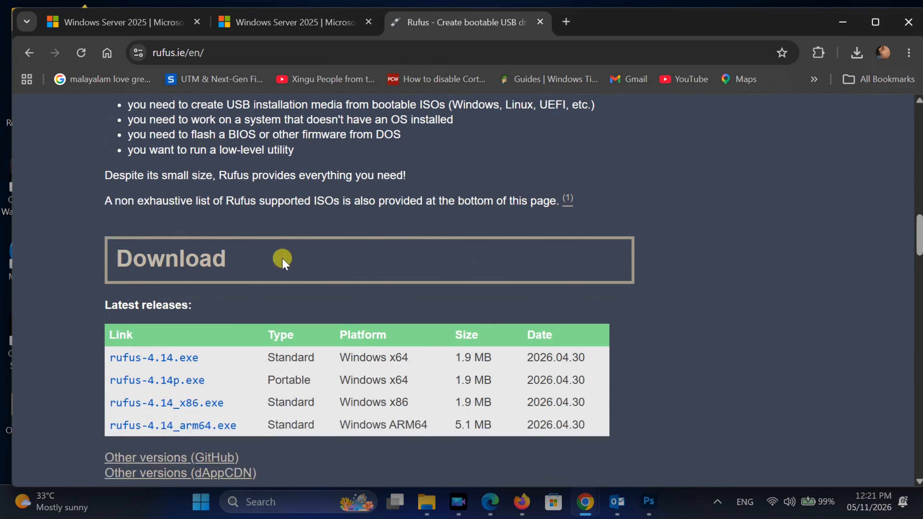
pyautogui.click(142, 363)
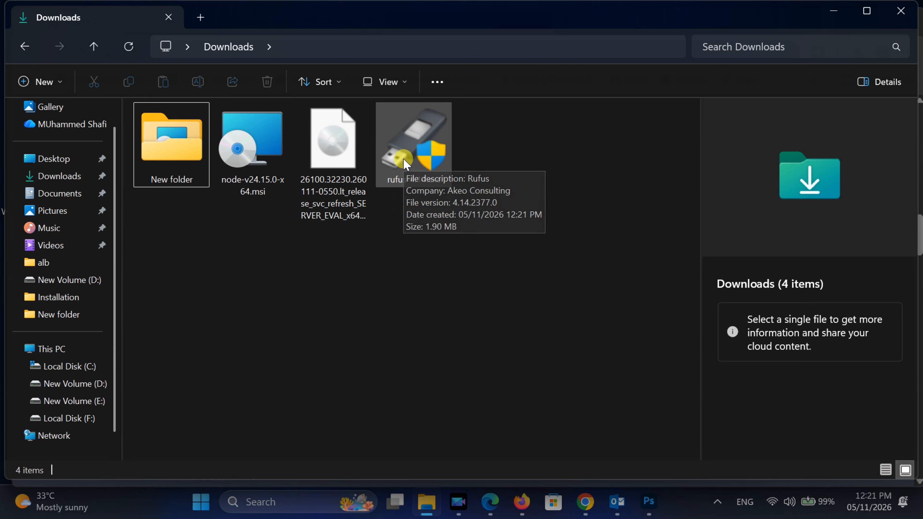
# Launch rufus-4.14.exe from the Downloads folder
pyautogui.click(406, 165)
pyautogui.doubleClick(406, 164)
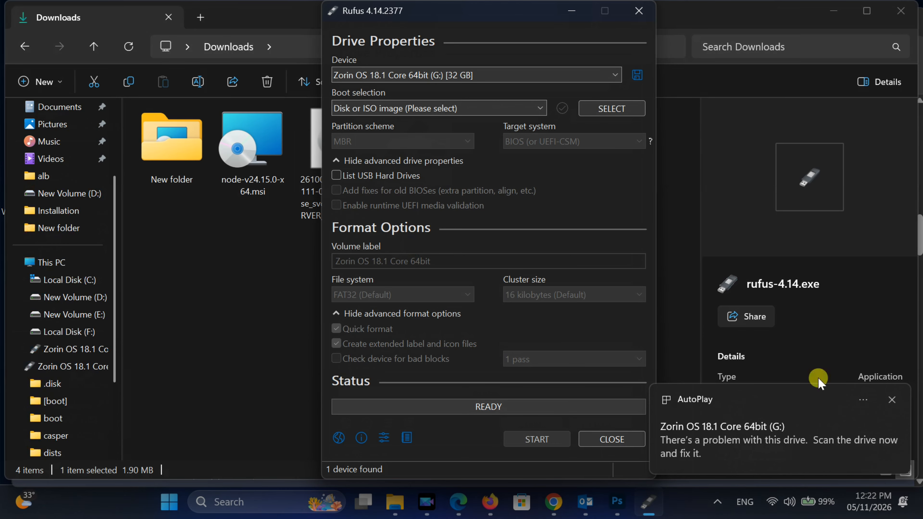
# Dismiss the AutoPlay notification and load the Windows Server 2025 evaluation ISO from Downloads as the boot image
pyautogui.click(892, 399)
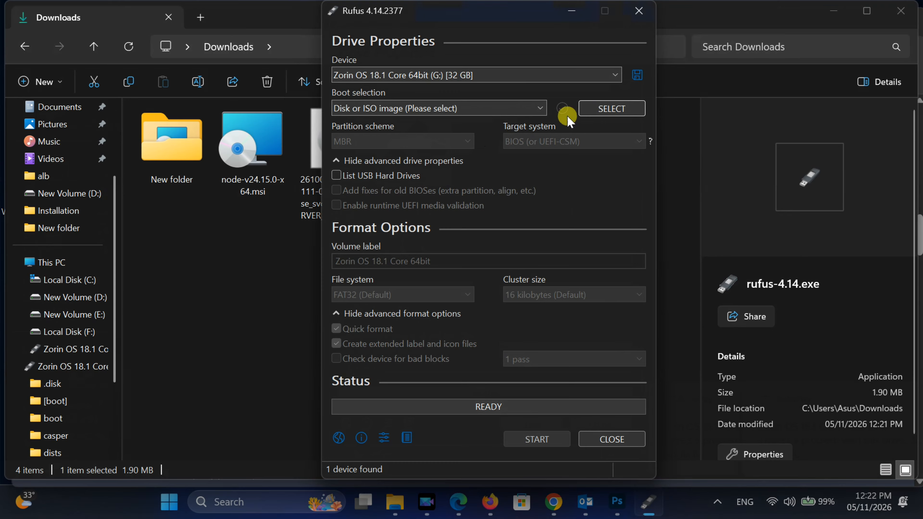
pyautogui.click(592, 109)
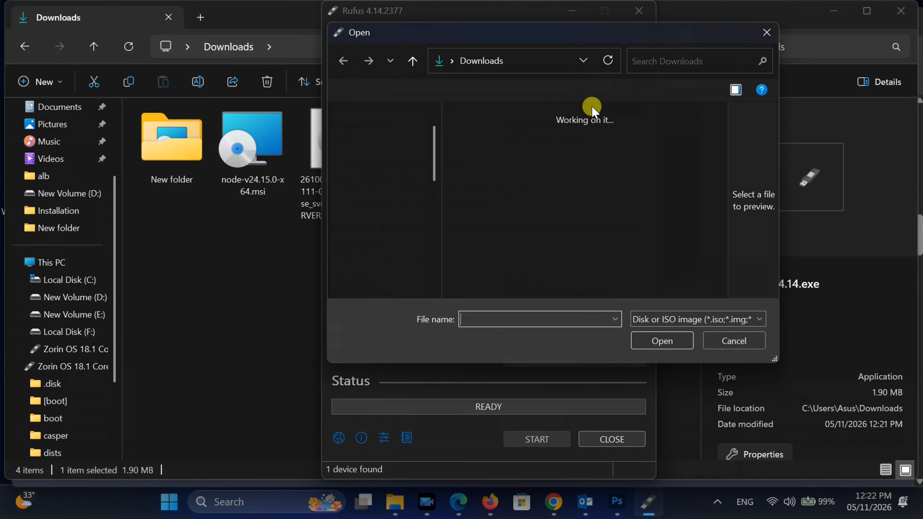
pyautogui.click(502, 171)
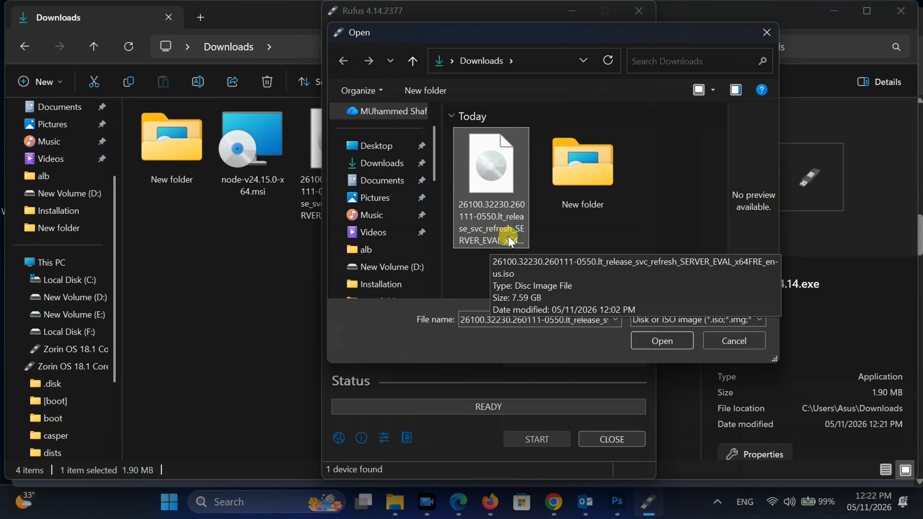
pyautogui.click(660, 342)
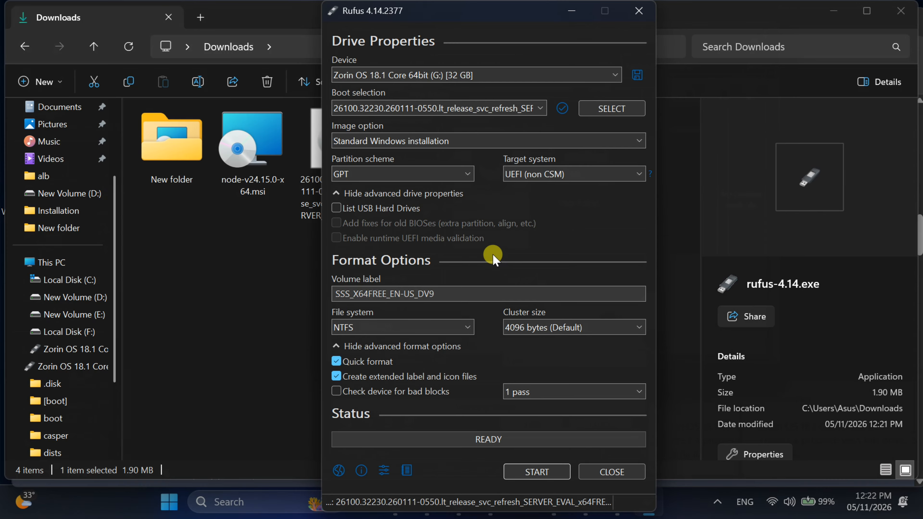
# Start the drive creation and customize the Windows installation, keeping only the removal of the 4GB+ RAM, Secure Boot, TPM 2.0 and online Microsoft account requirements
pyautogui.click(528, 472)
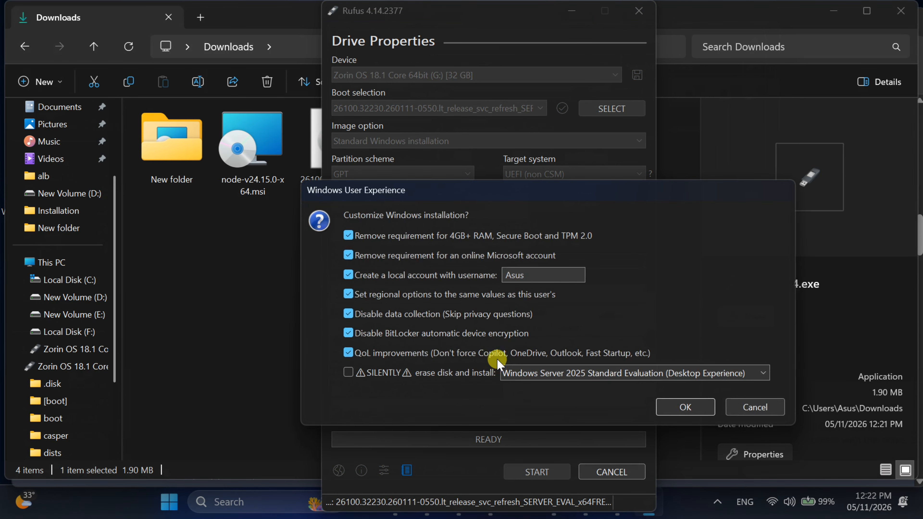
pyautogui.moveTo(552, 242)
pyautogui.moveTo(412, 277)
pyautogui.moveTo(353, 302)
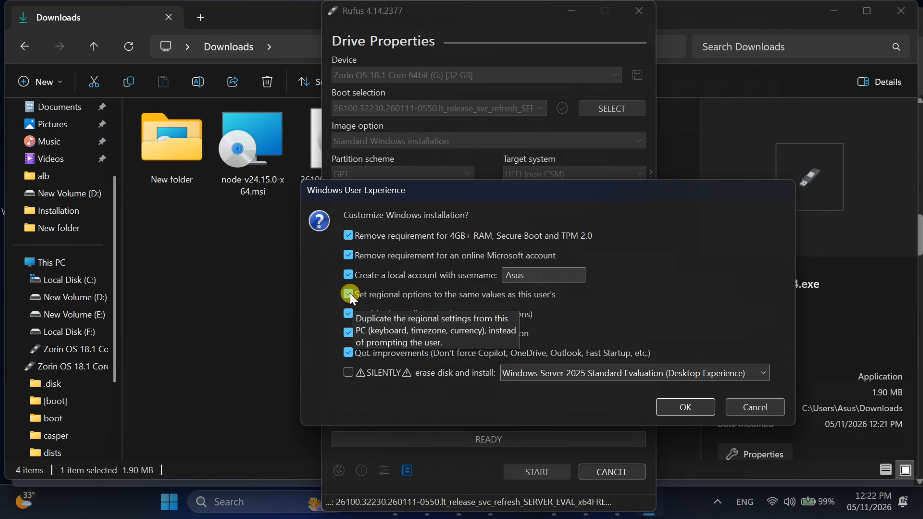
pyautogui.click(348, 294)
pyautogui.click(348, 313)
pyautogui.click(348, 333)
pyautogui.click(348, 352)
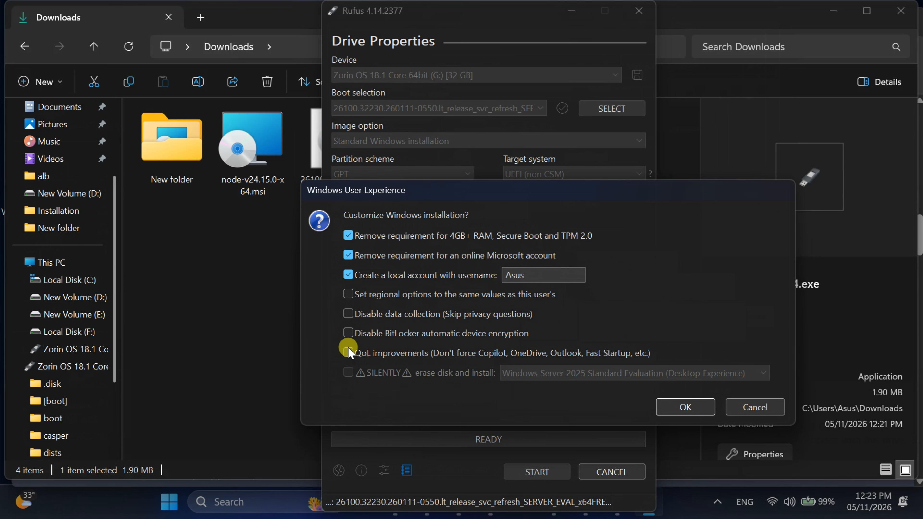
pyautogui.click(348, 275)
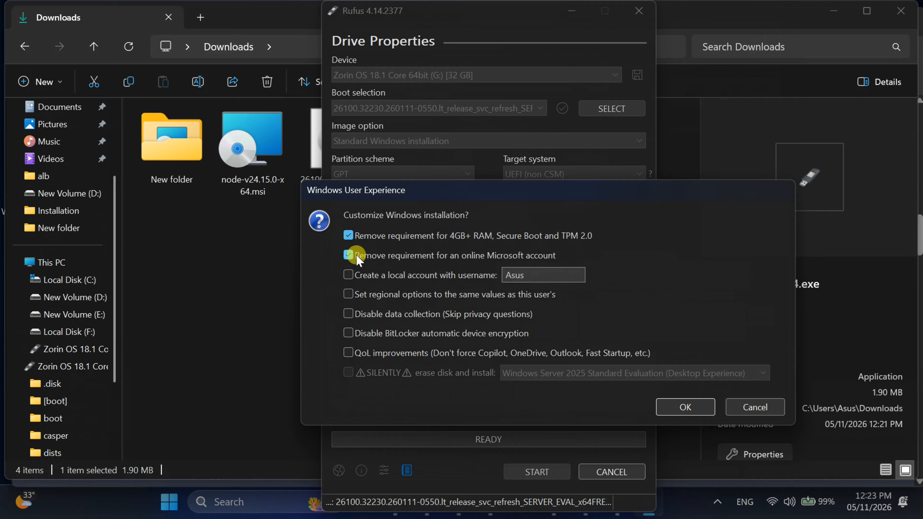
pyautogui.click(678, 410)
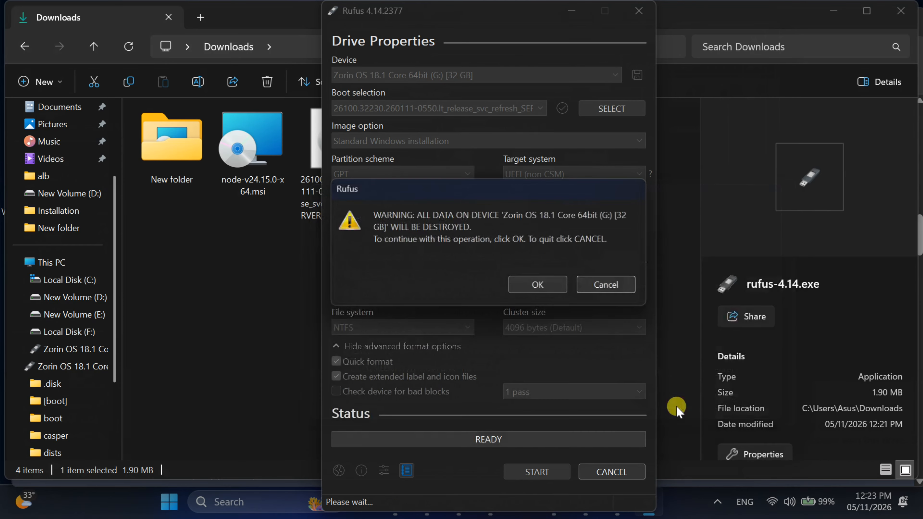
# Confirm erasing all data on the 32 GB USB drive, let the image be written, and close Rufus
pyautogui.click(526, 284)
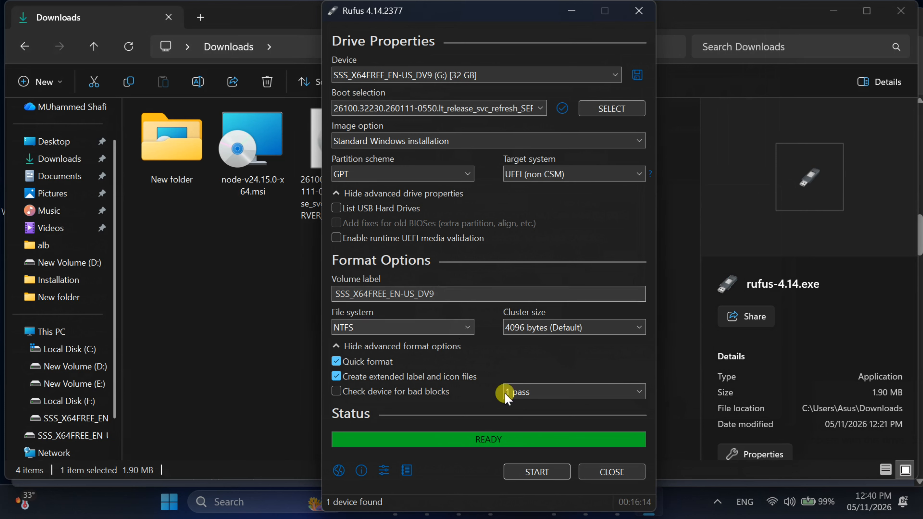
pyautogui.click(611, 475)
pyautogui.click(534, 407)
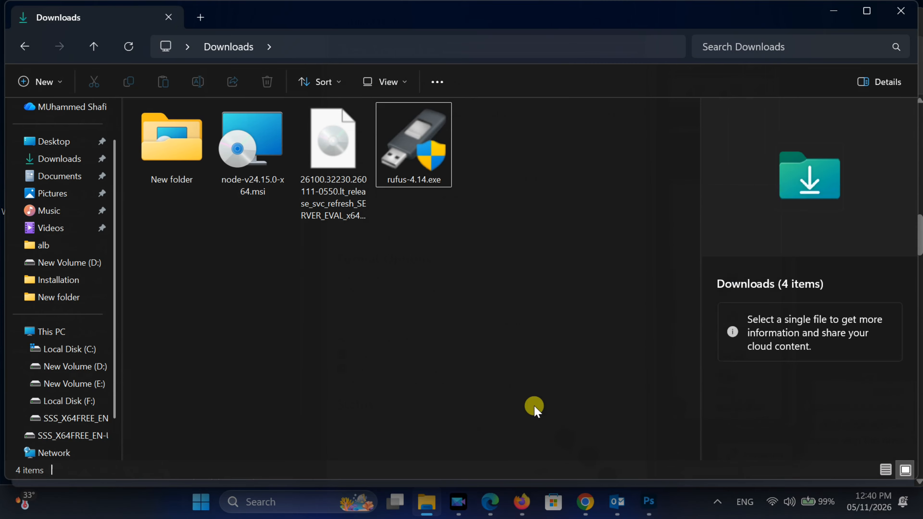